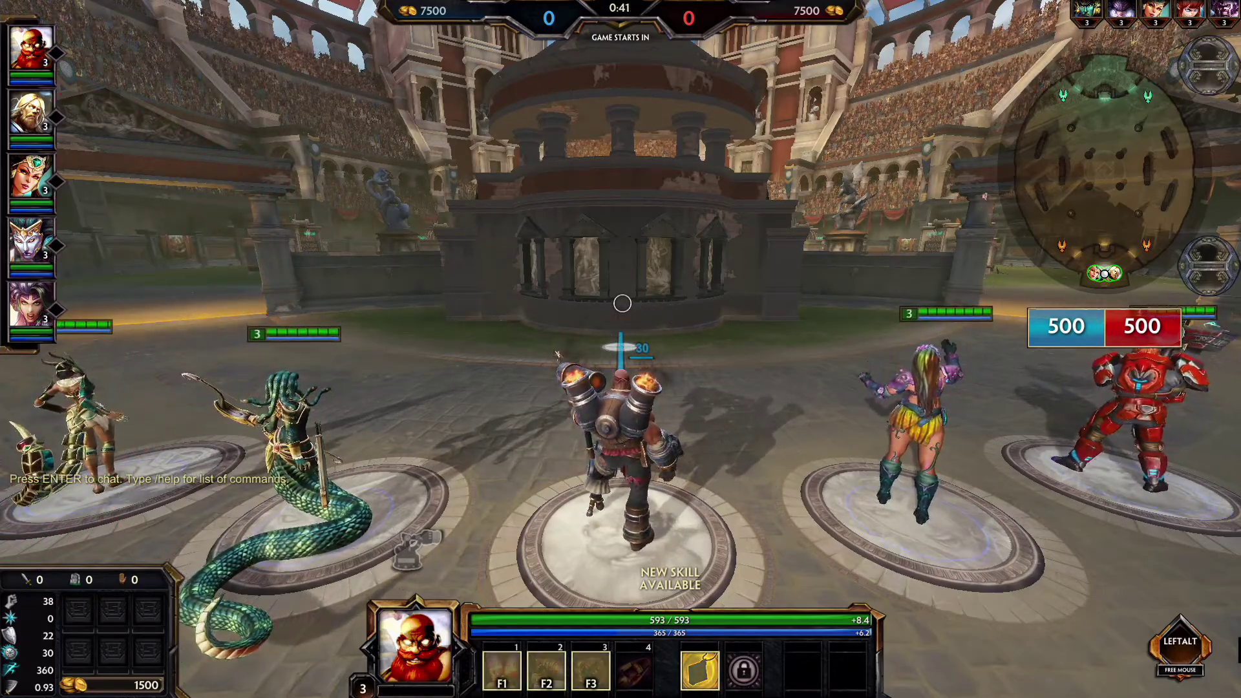
# Level up Inferno Cannon, Magma Bomb and Backfire while running off the spawn pad, then open the store.
pyautogui.press('F1')
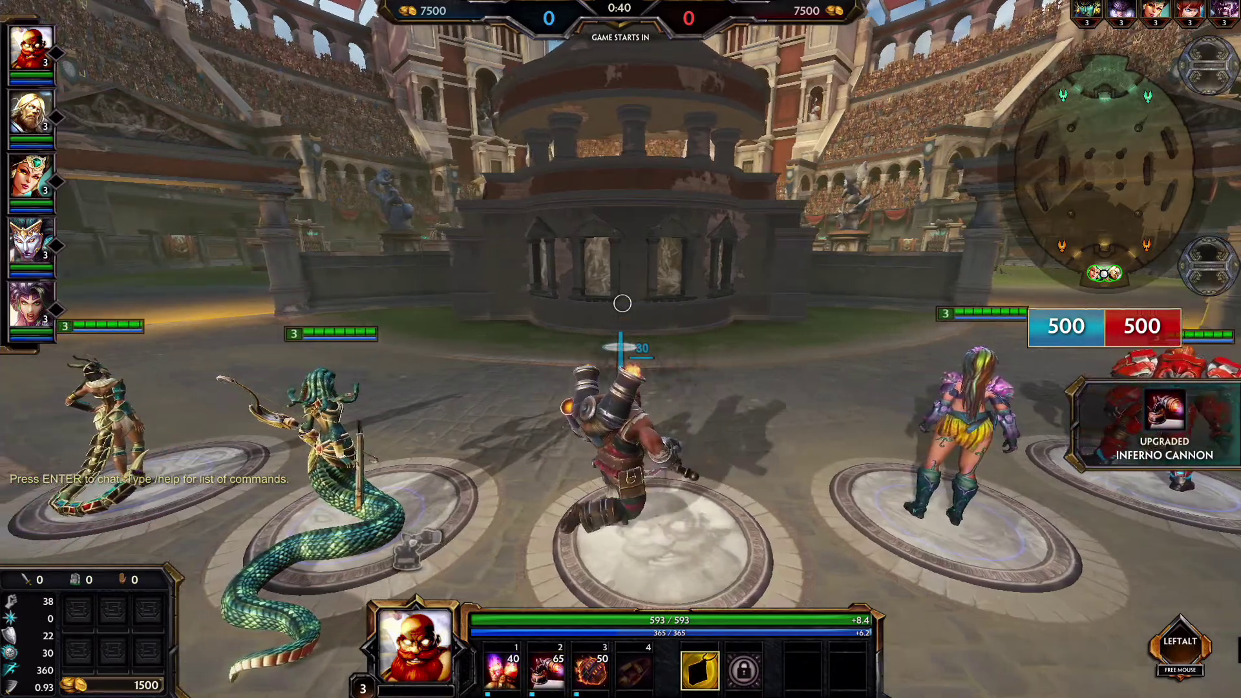
pyautogui.press('F3')
pyautogui.press('w')
pyautogui.press('w')
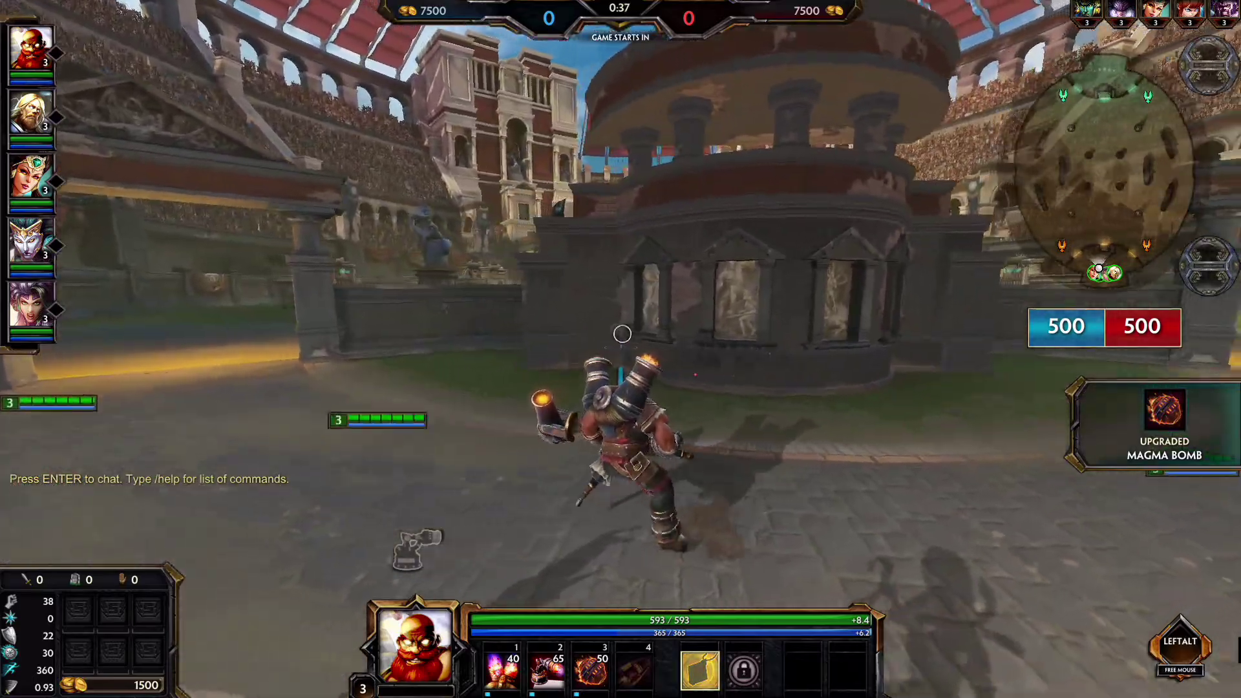
pyautogui.press('F2')
pyautogui.press('w')
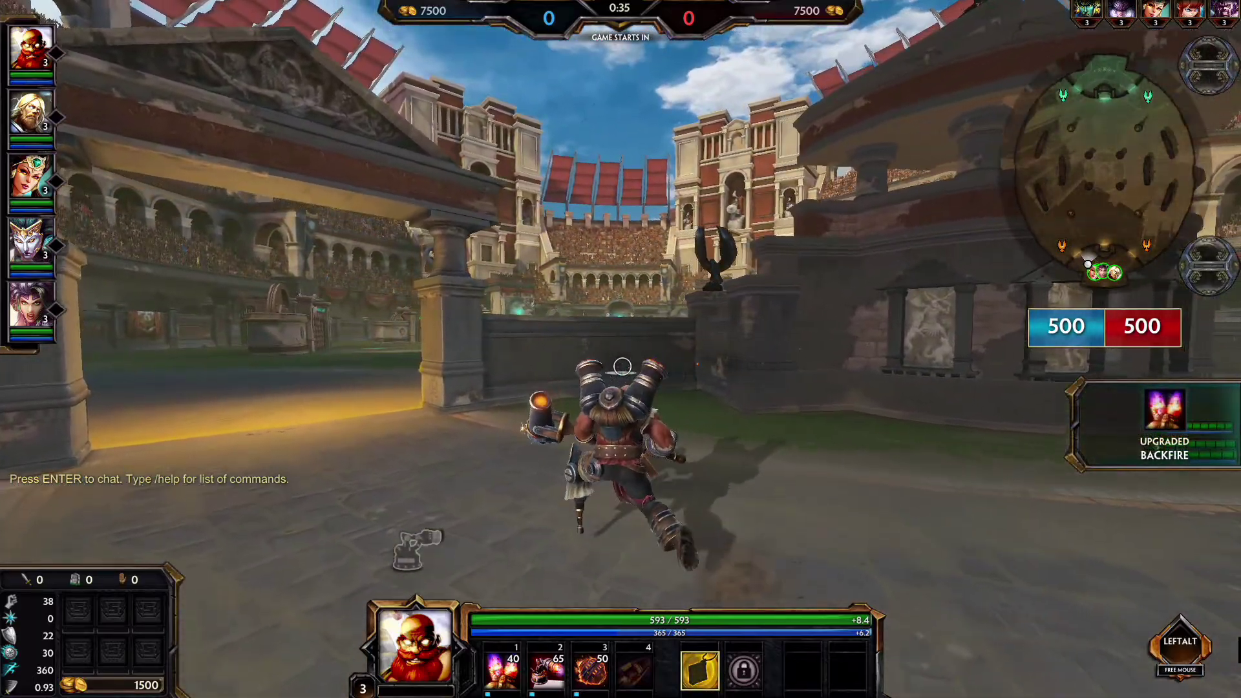
pyautogui.press('w')
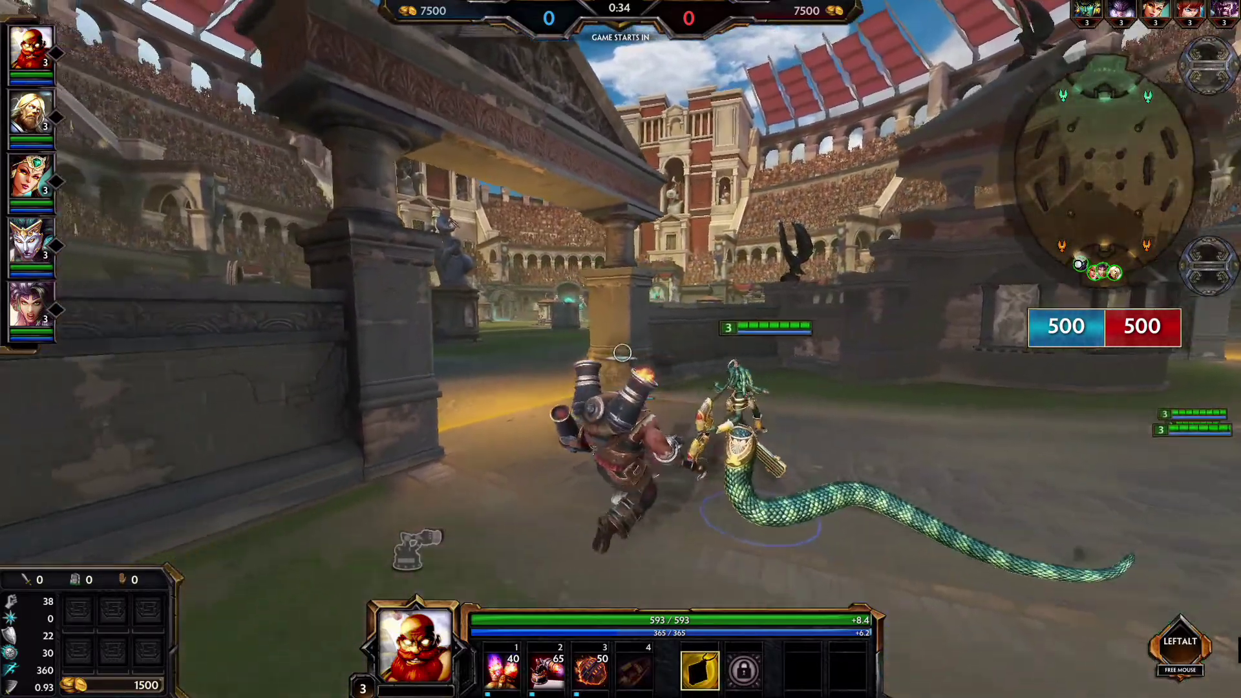
pyautogui.press('i')
# Buy the Golden Sash from the Power items, upgrading from Uncommon Sash.
pyautogui.click(273, 266)
pyautogui.click(612, 238)
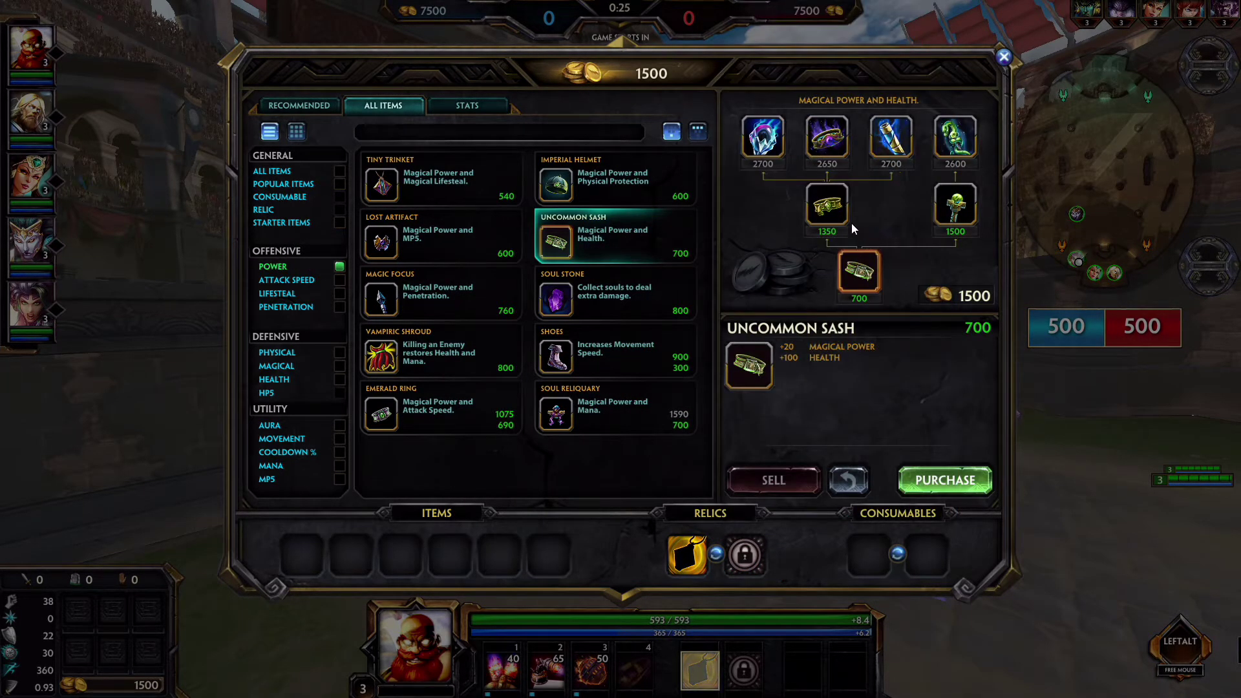
pyautogui.doubleClick(838, 217)
# Buy a Healing Potion from the Consumable items.
pyautogui.click(688, 555)
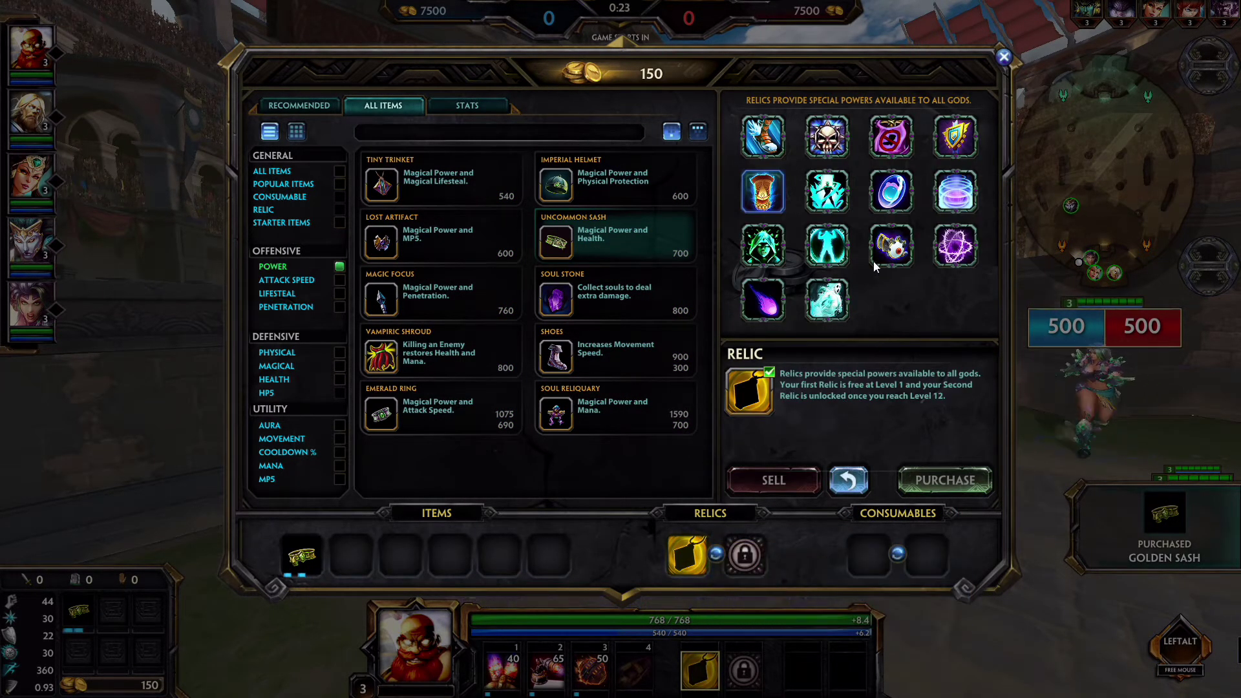
pyautogui.click(280, 196)
pyautogui.doubleClick(436, 179)
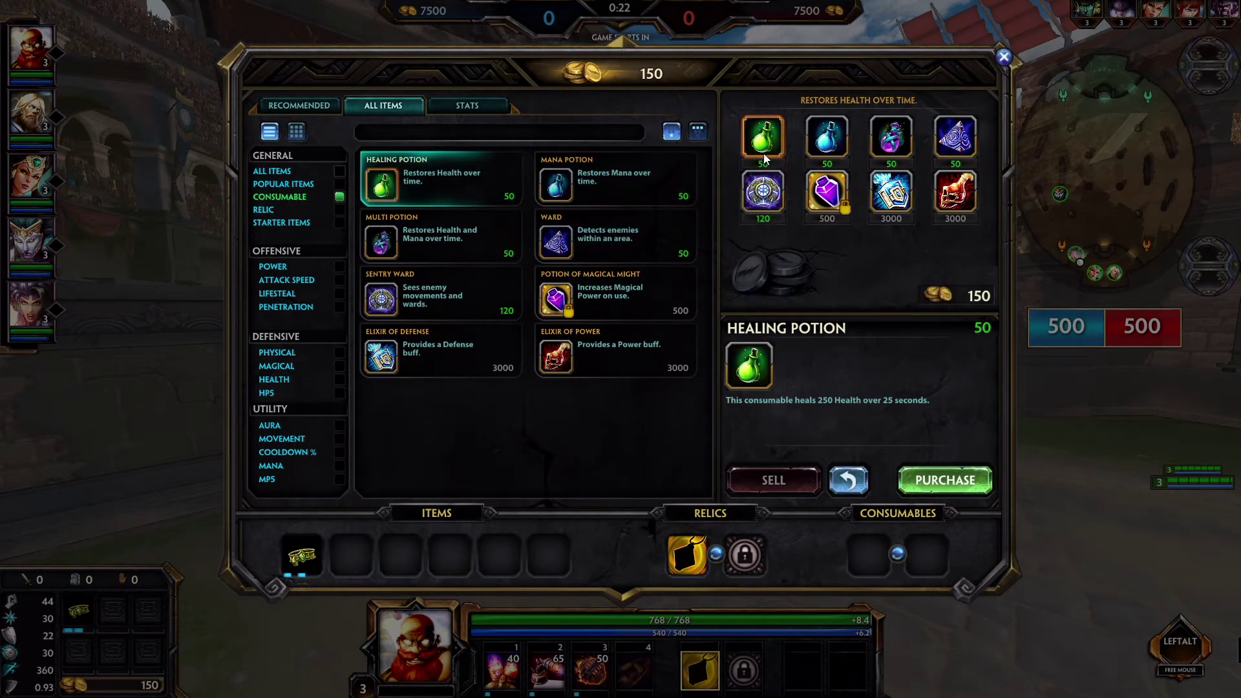
# Buy the Sanctuary relic and return to the arena.
pyautogui.click(689, 554)
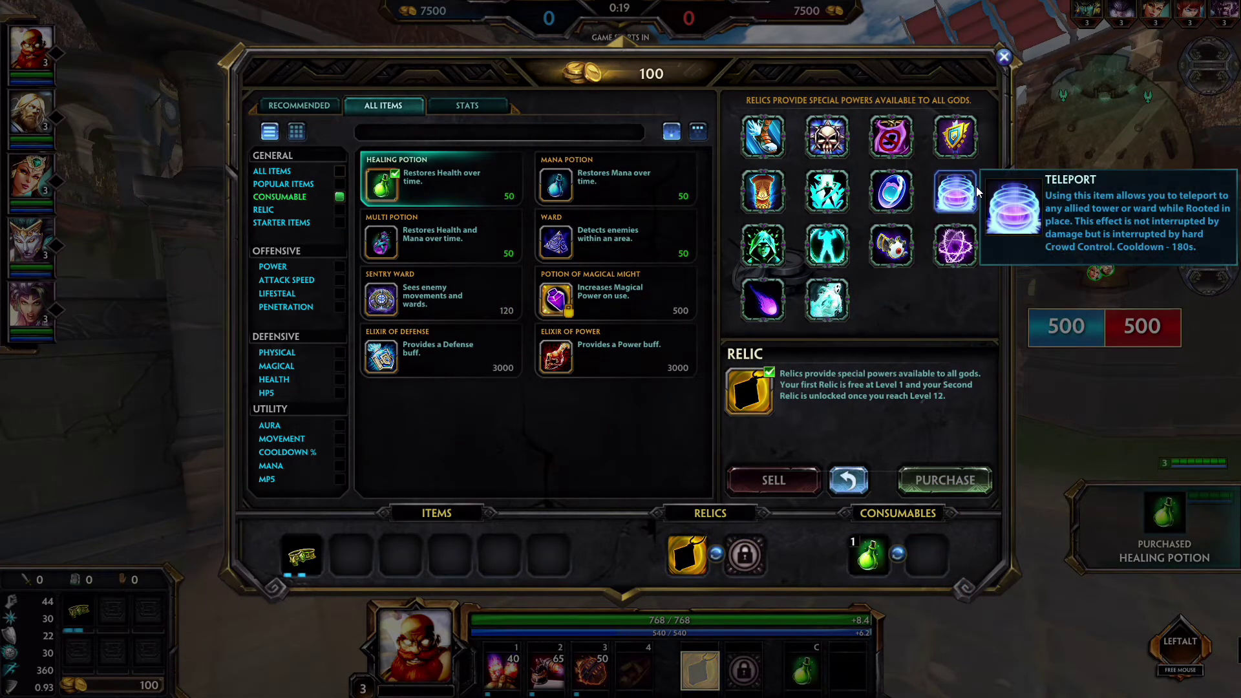
pyautogui.doubleClick(954, 143)
pyautogui.press('i')
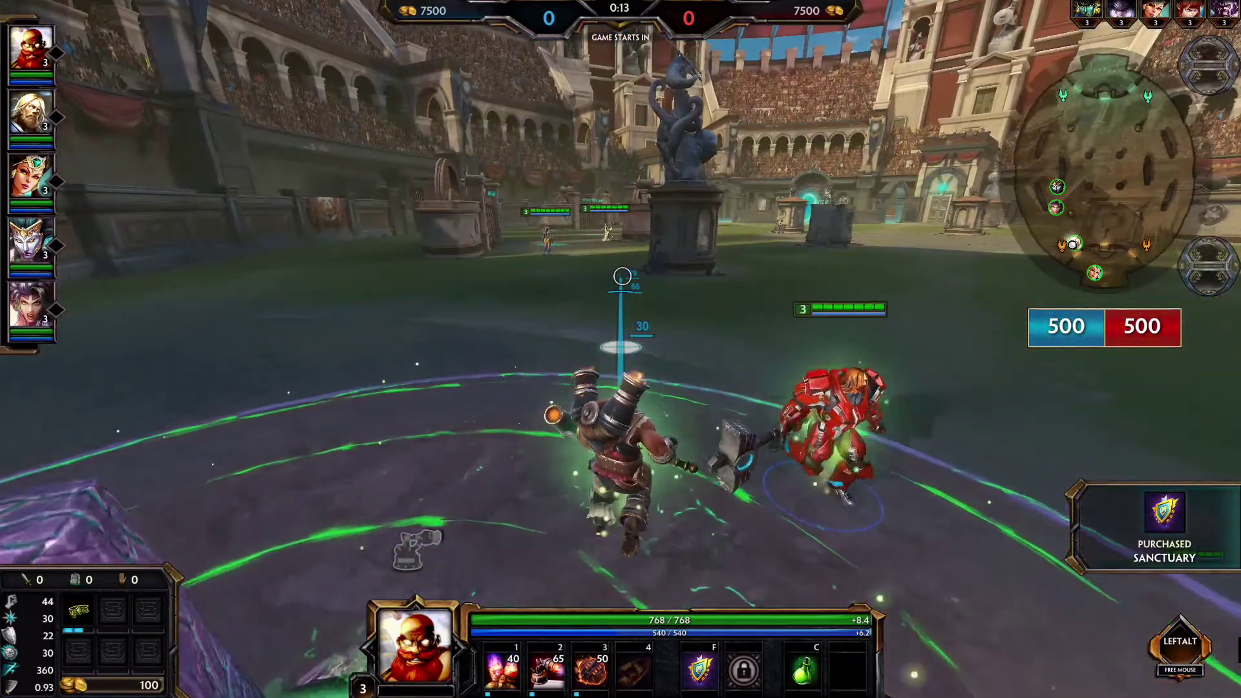
# Run across the arena to the Mana Camp.
pyautogui.press('w')
pyautogui.press('w')
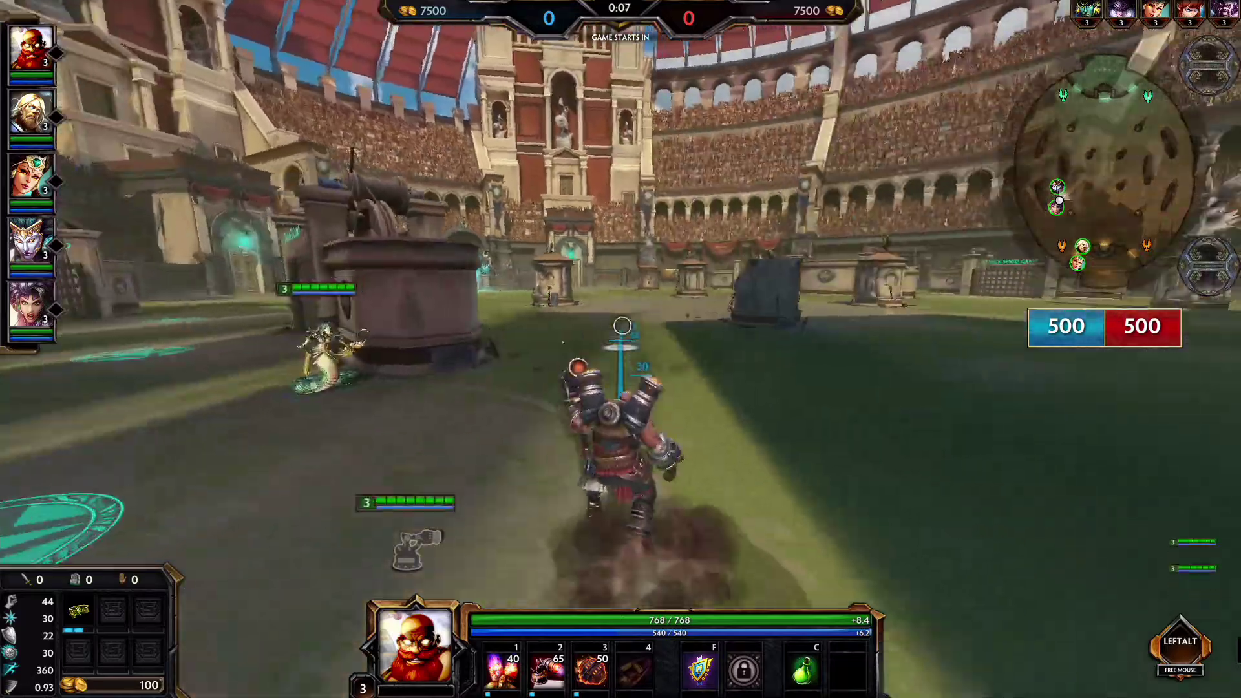
pyautogui.press('w')
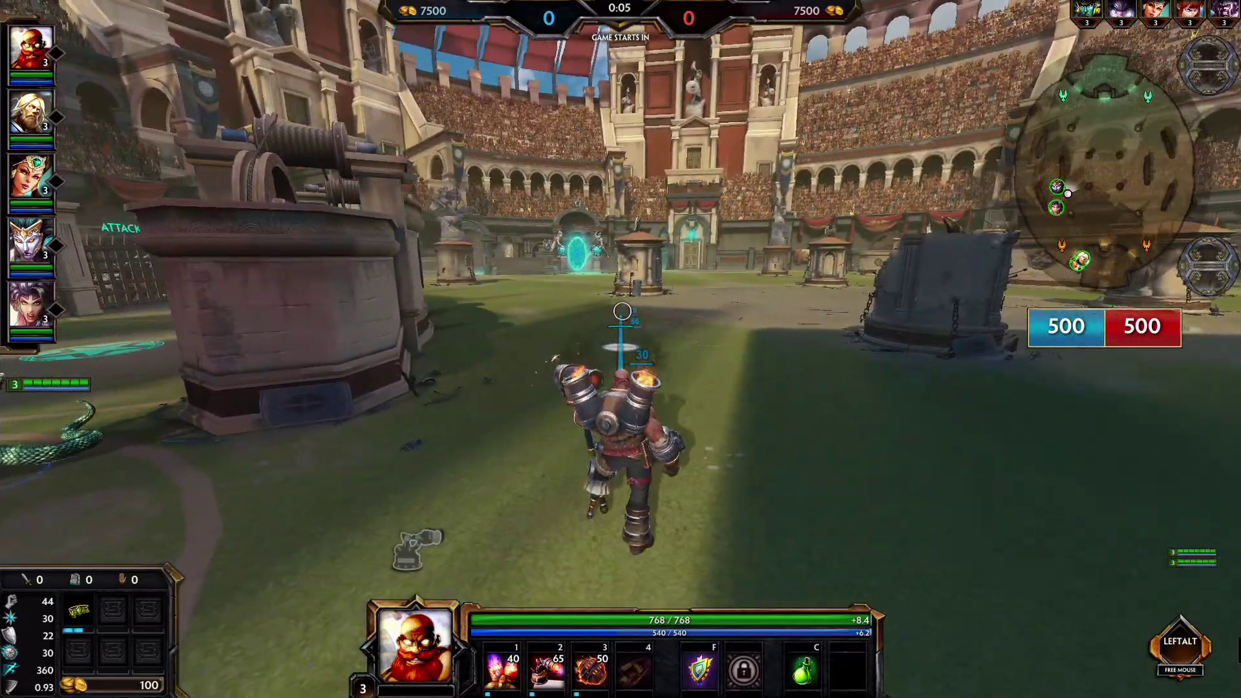
pyautogui.press('w')
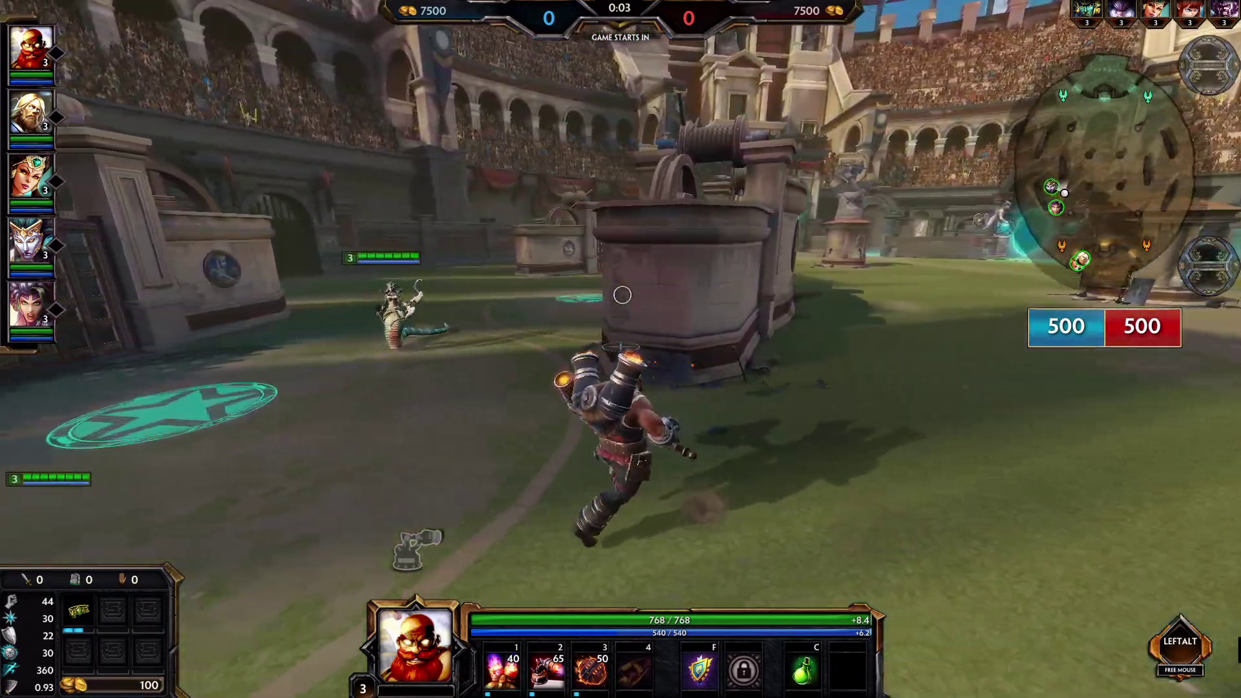
pyautogui.press('w')
pyautogui.press('w')
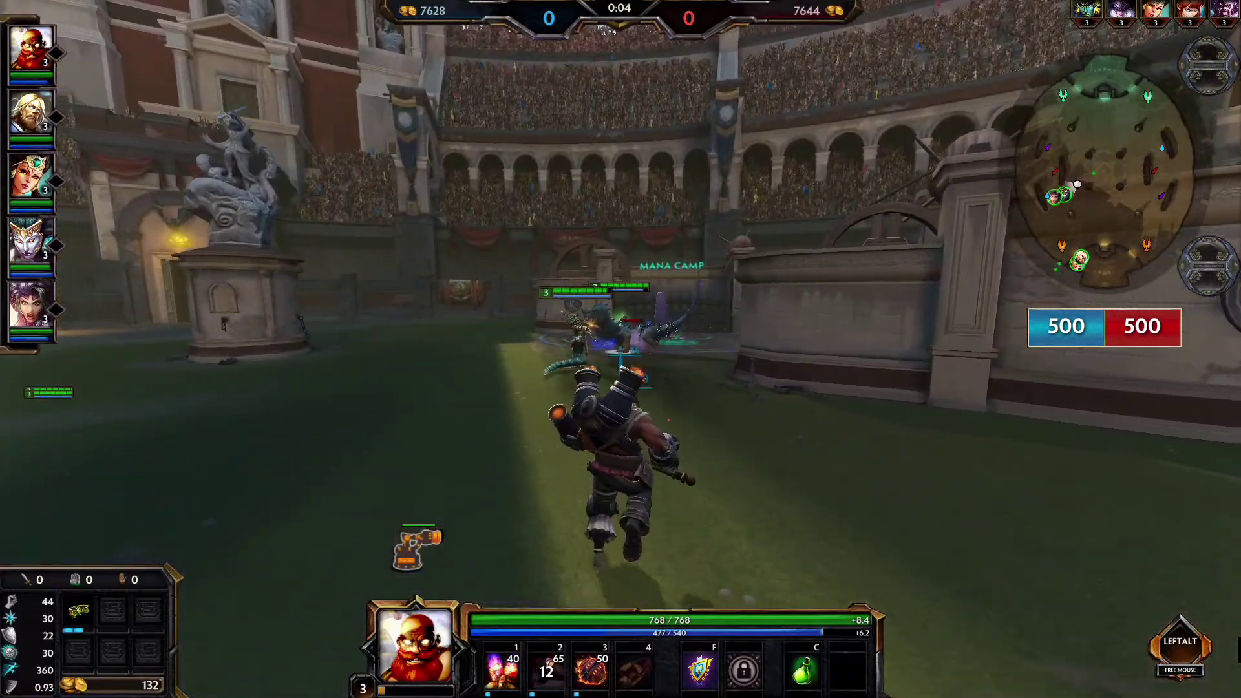
# Kill the Mana Camp monster with basic attacks and an ability, then move on.
pyautogui.click(621, 337)
pyautogui.press('3')
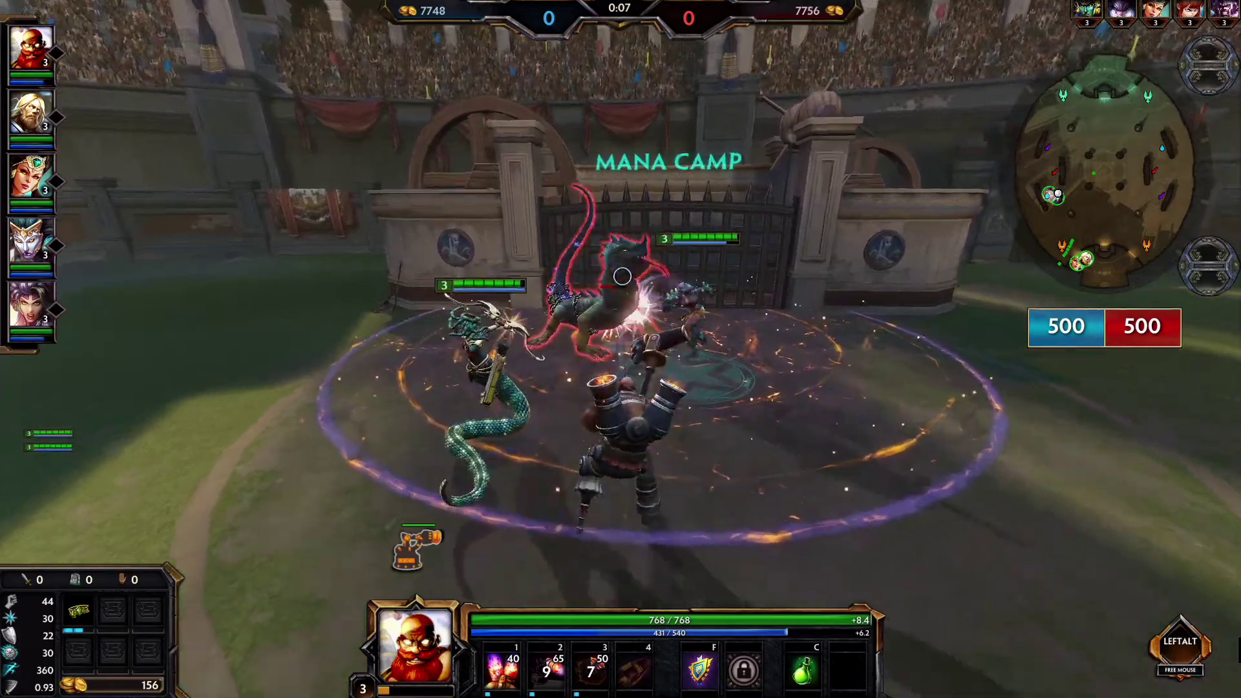
pyautogui.click(622, 277)
pyautogui.press('w')
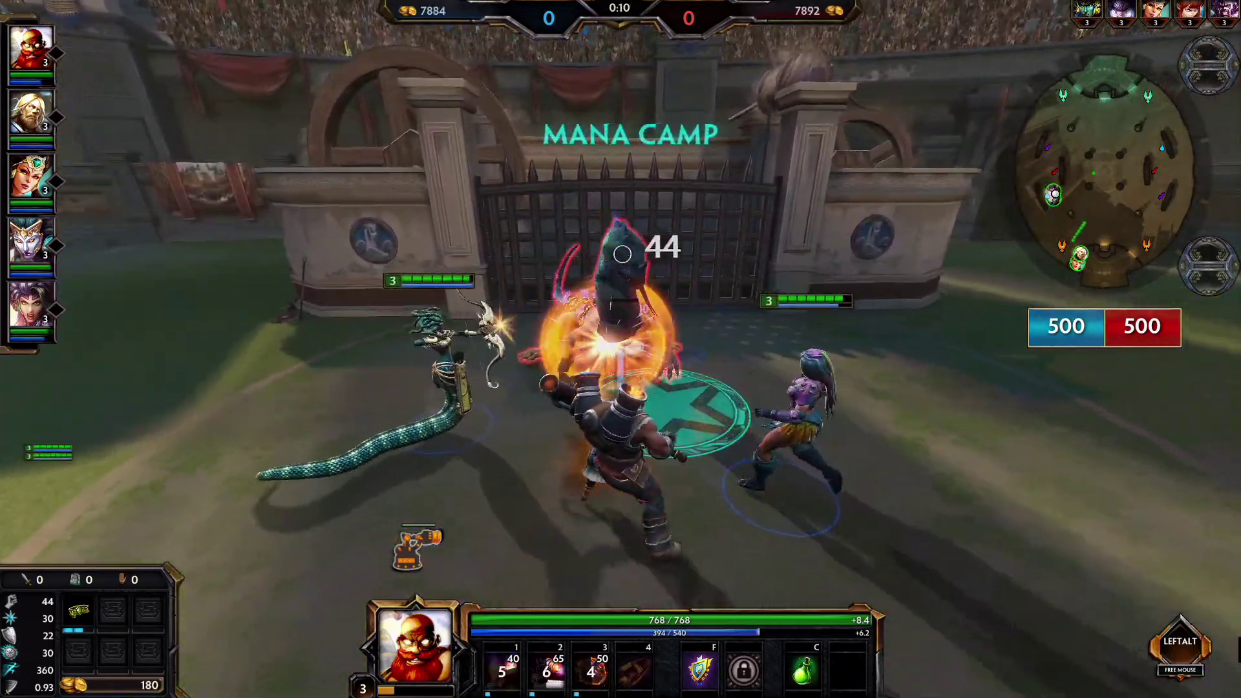
pyautogui.click(622, 254)
pyautogui.press('w')
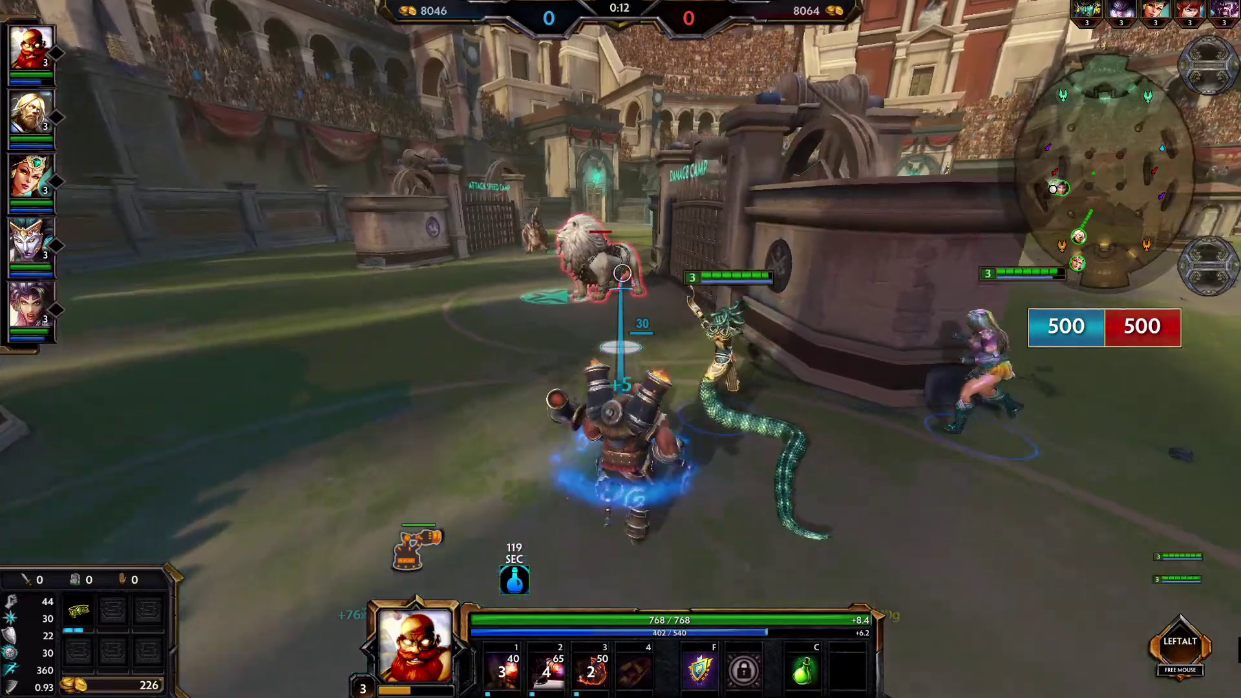